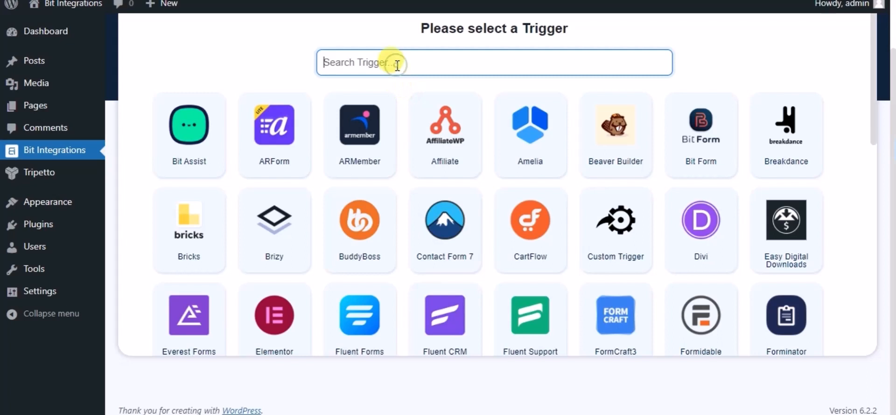
Step: Pick Tripetto as the trigger with its 'Name' form, then continue to action selection
text(tri)
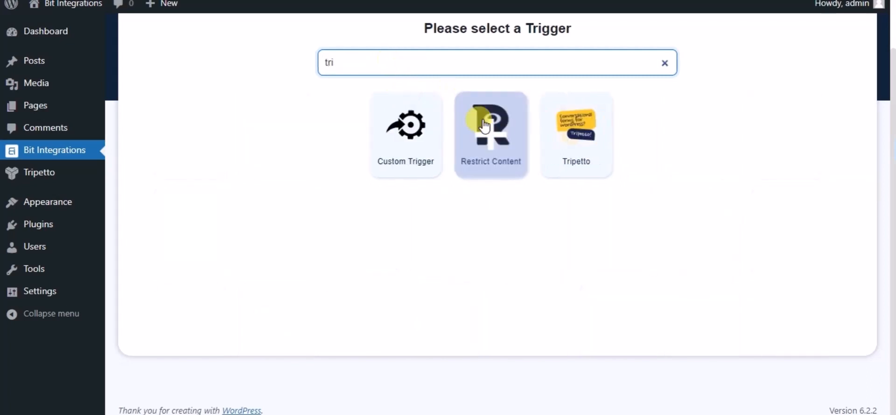
click(566, 144)
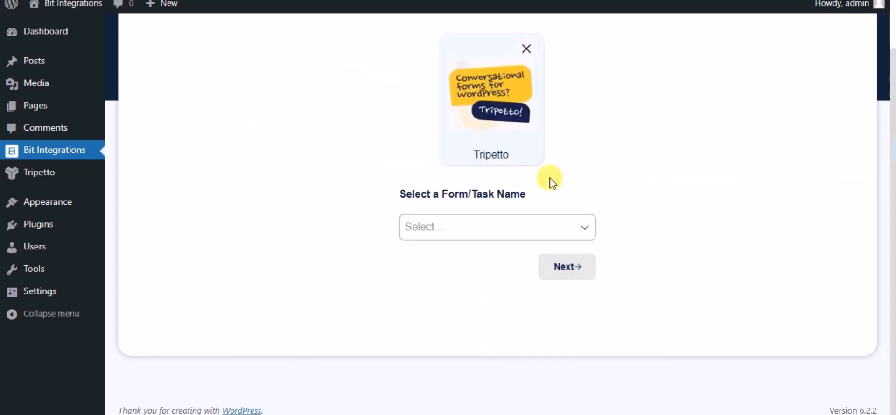
click(553, 224)
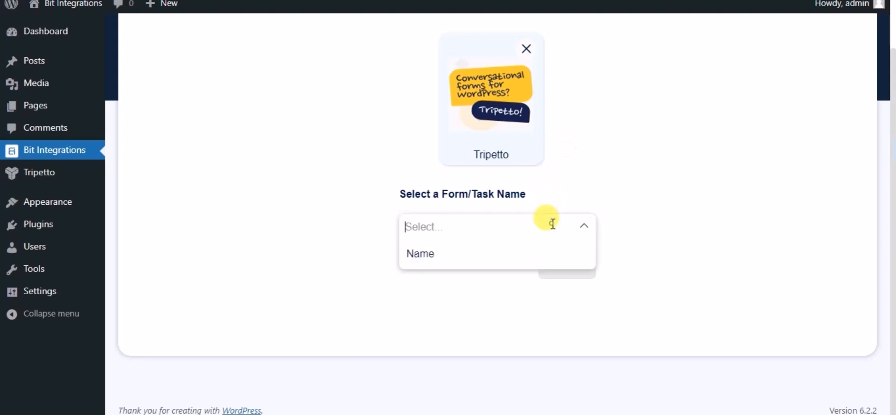
click(450, 256)
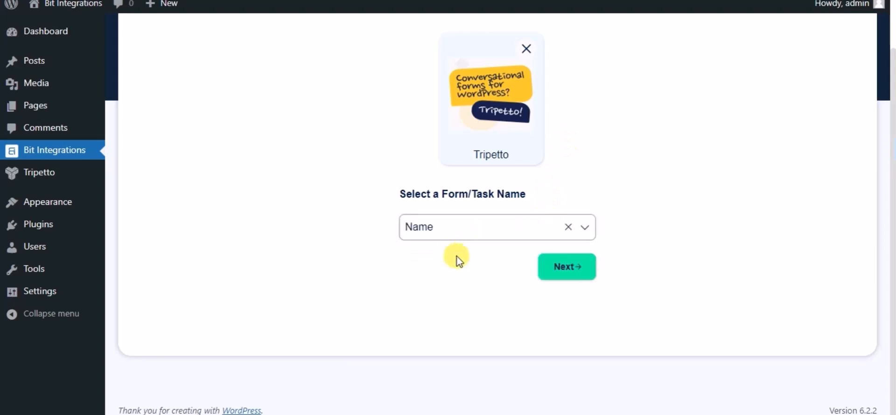
click(543, 270)
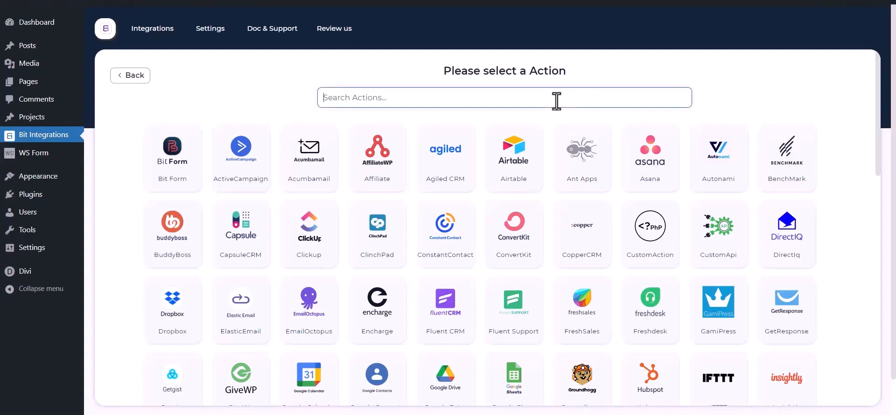
Step: Choose Mail Chimp as the action and review its integration name, Client id and Client secret fields
text(mail c)
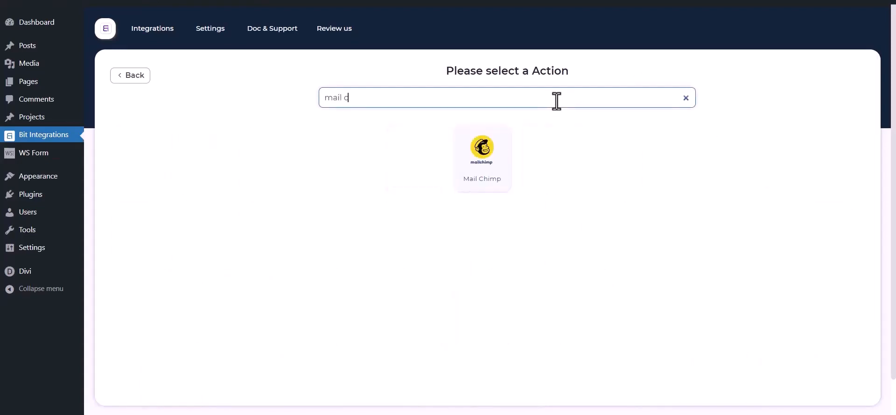
text(himp)
click(507, 171)
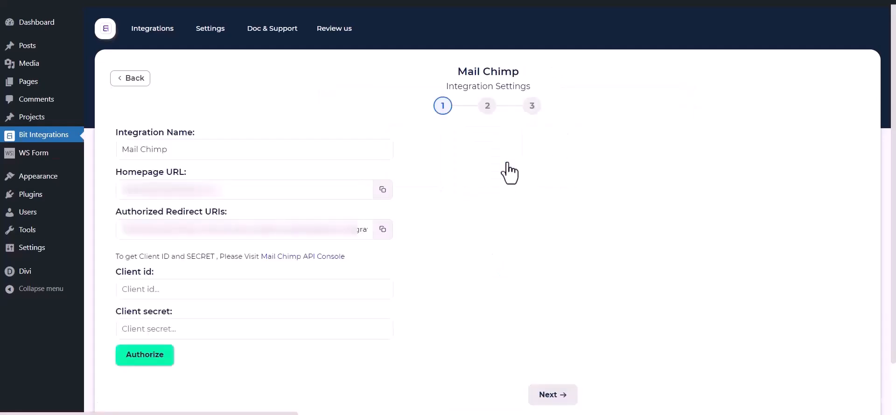
drag(224, 150, 102, 150)
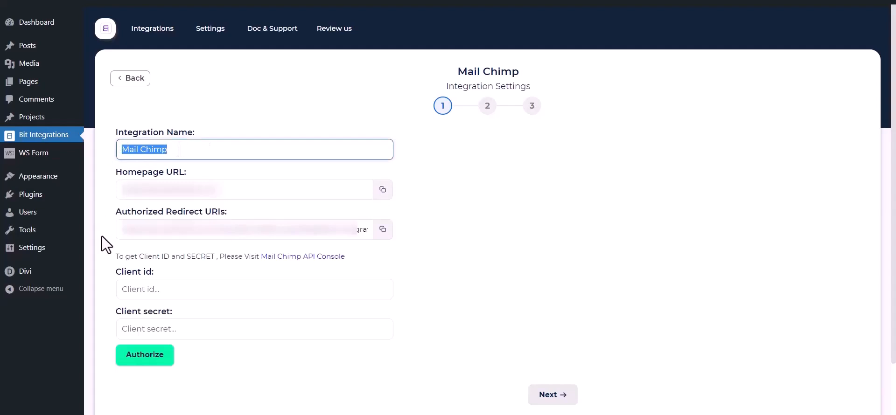
drag(106, 272, 155, 271)
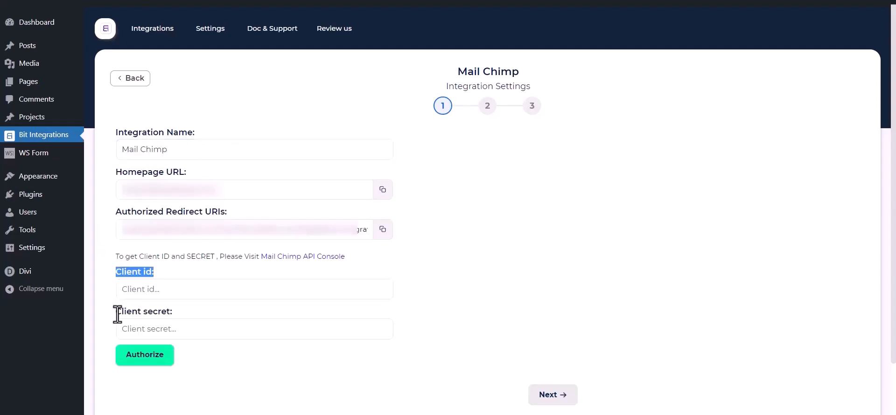
drag(117, 311, 172, 311)
click(189, 265)
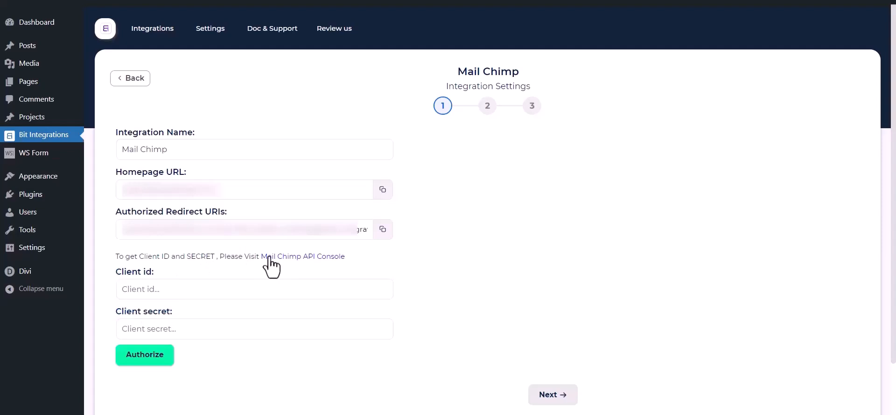
Step: Register a new Mailchimp app named 'Bit Integrations', description 'test', company 'Bit Apps'
click(314, 258)
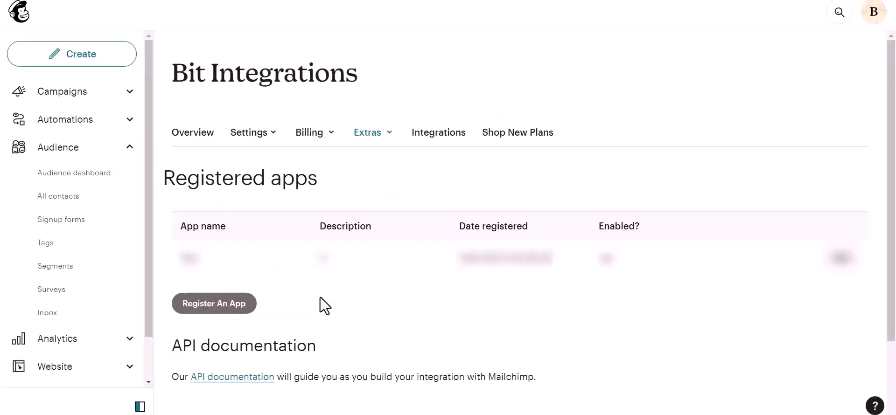
click(196, 308)
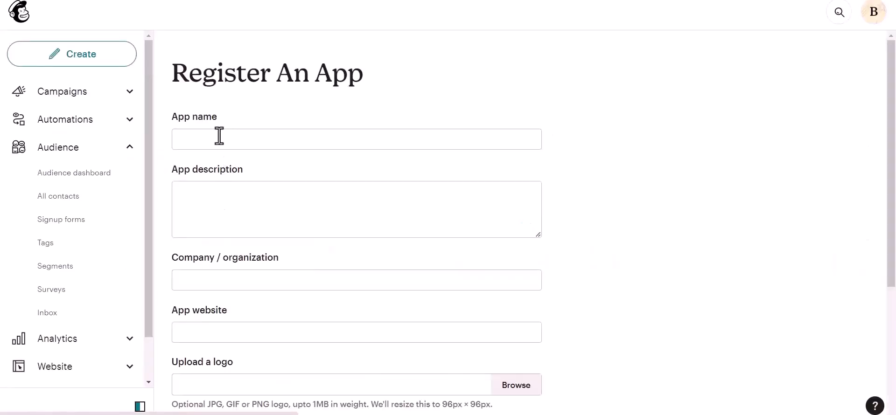
click(219, 136)
text(Bi)
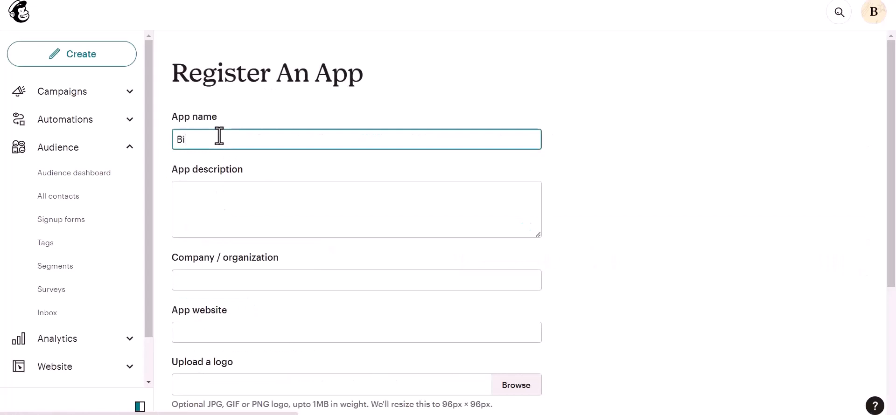
text(t Integrations)
click(200, 206)
text(test)
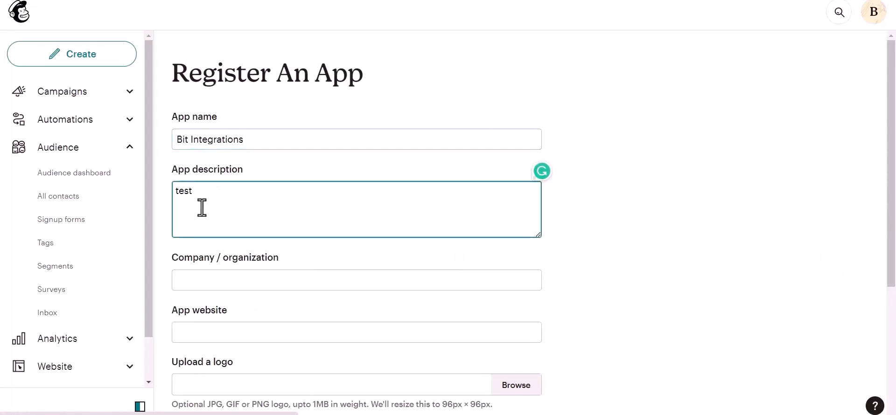
click(215, 283)
text(Bit Apps)
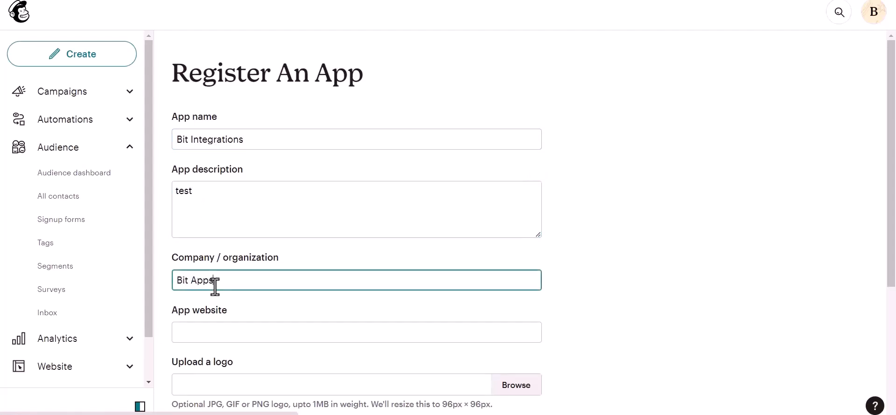
Step: Paste the site's homepage URL and authorized redirect URI into the app registration form
scroll(218, 286, down, 1)
click(230, 279)
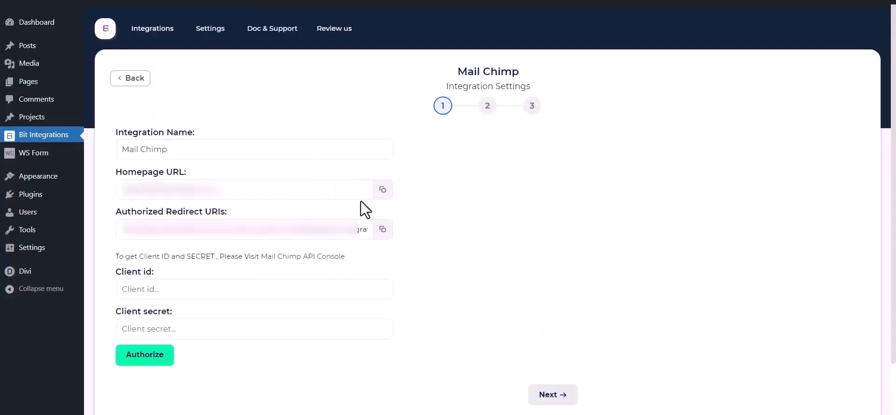
click(383, 190)
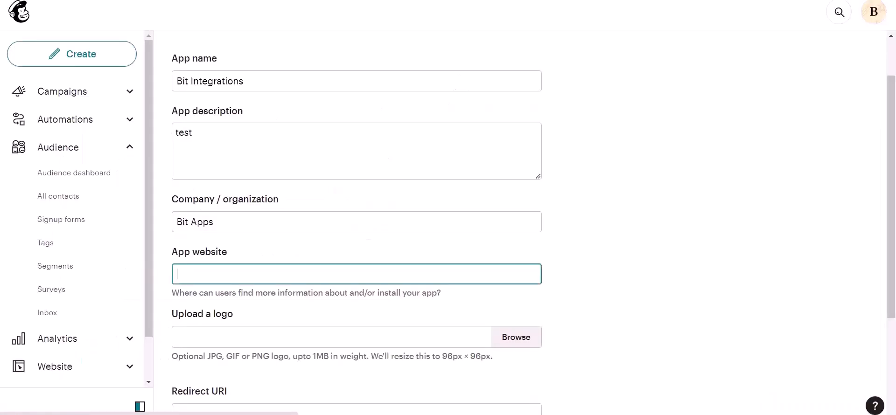
key(ctrl+v)
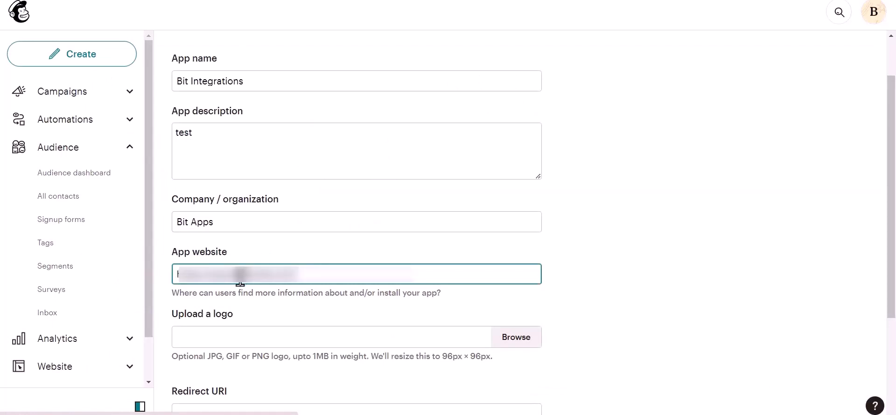
scroll(241, 279, down, 3)
click(227, 298)
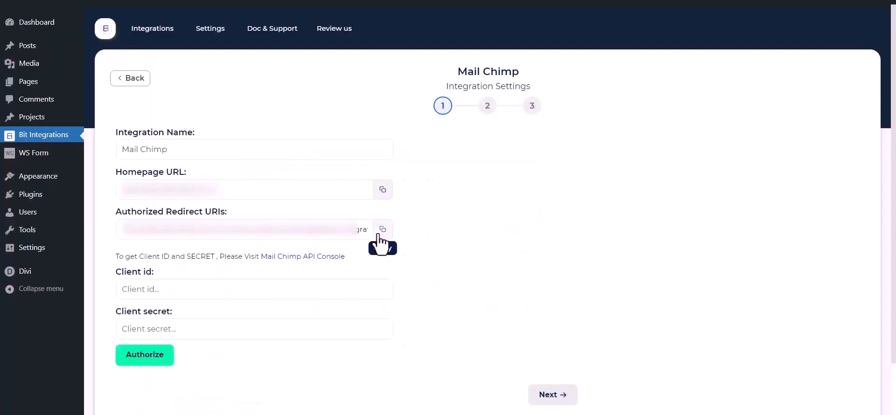
click(383, 229)
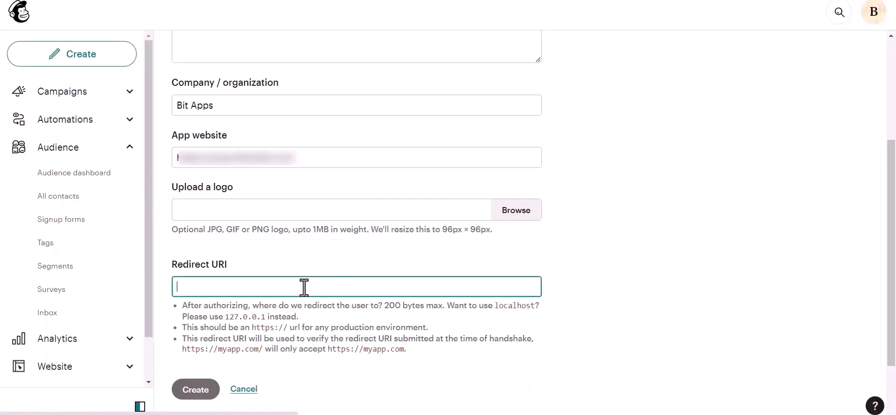
key(ctrl+v)
click(551, 251)
scroll(551, 250, down, 1)
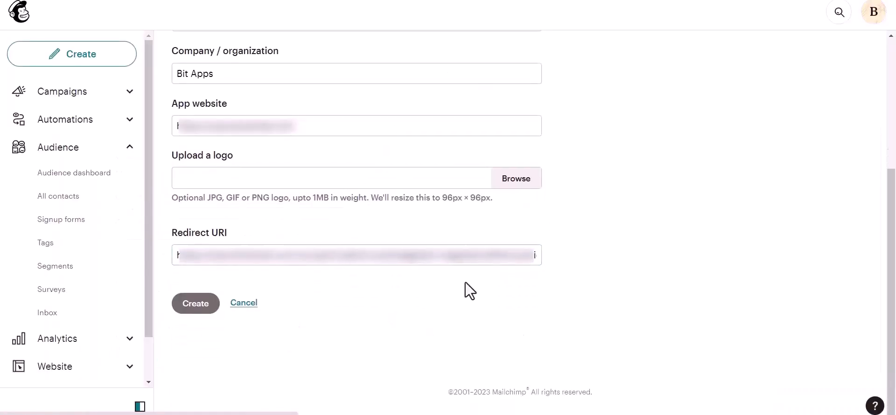
Step: Create the registered Mailchimp app to generate its client credentials
click(198, 306)
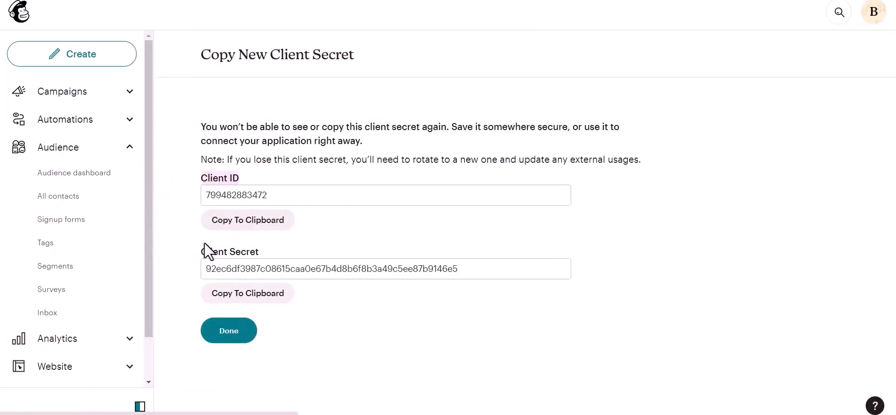
drag(195, 251, 249, 251)
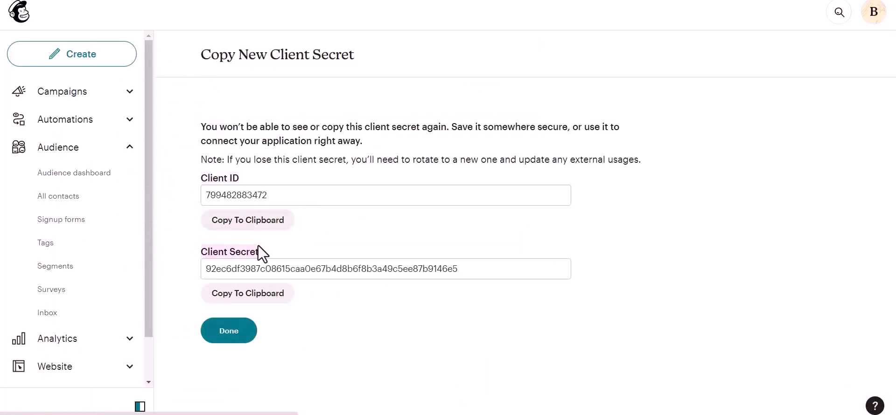
click(279, 243)
Step: Paste the new client ID into Bit Integrations' Client id field and copy the client secret
click(271, 226)
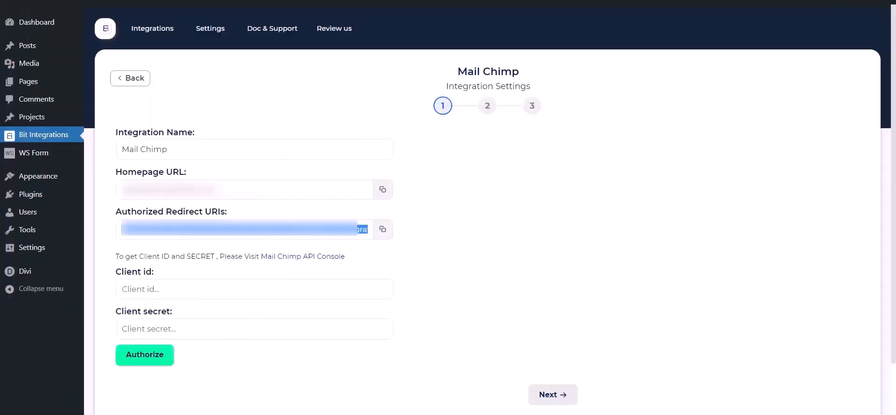
click(242, 296)
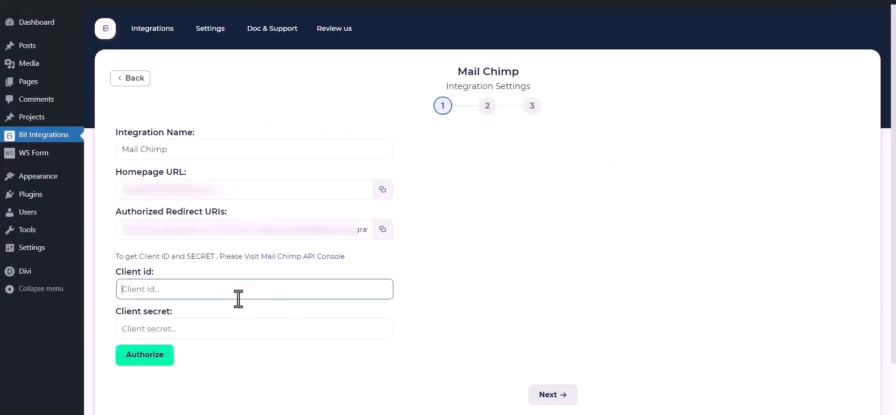
key(ctrl+v)
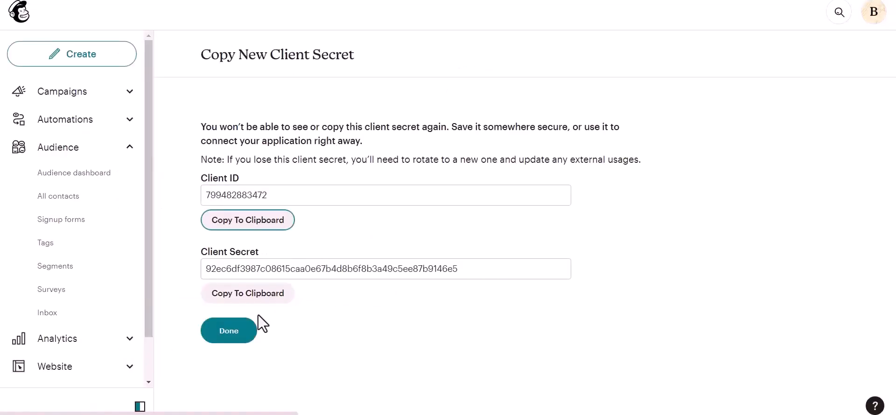
click(248, 297)
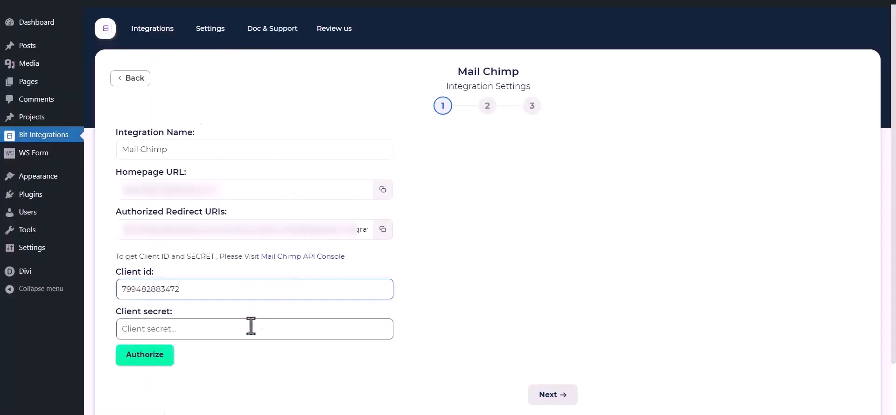
click(251, 326)
Step: Paste the client secret, then authorize and allow Bit Integrations access to the Mailchimp account
key(ctrl+v)
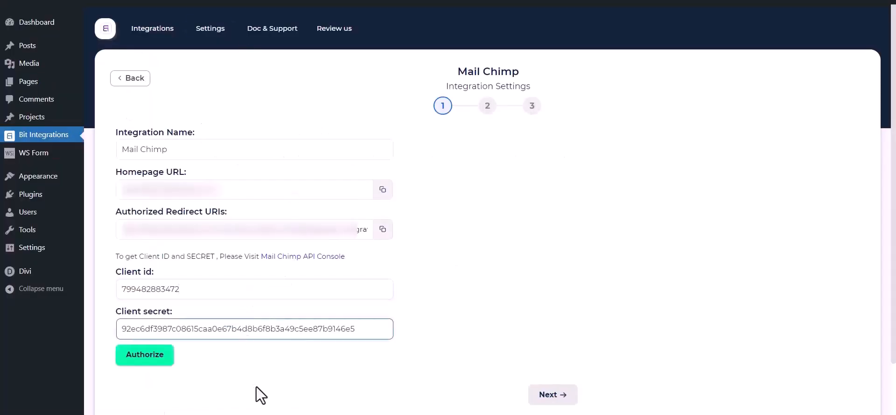
click(256, 387)
click(164, 364)
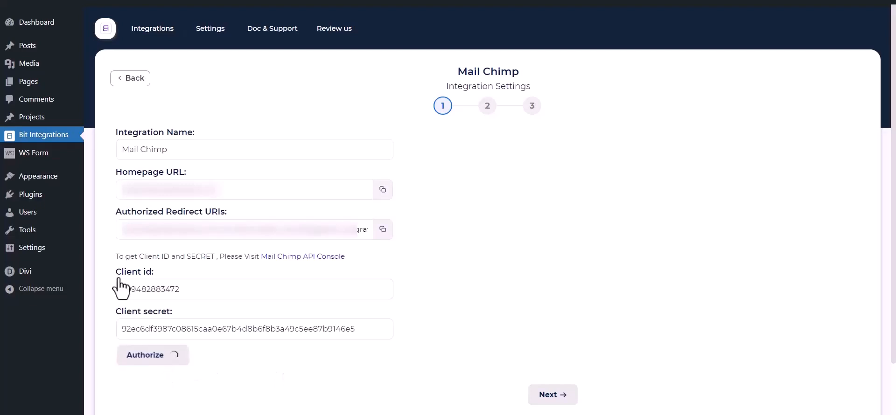
click(65, 328)
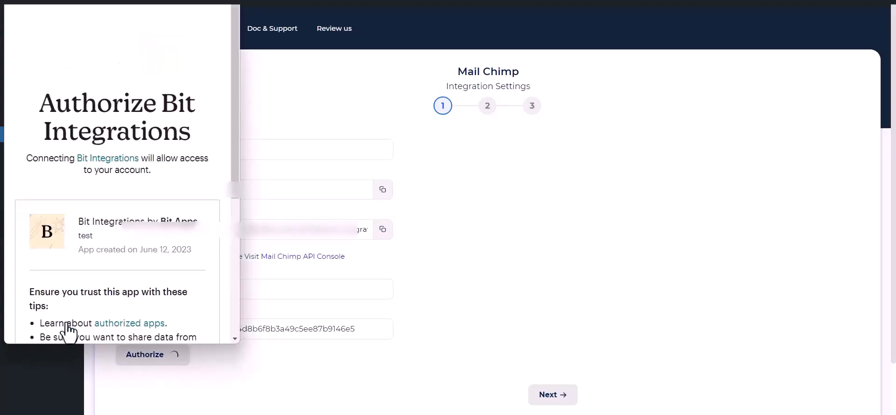
scroll(102, 247, down, 5)
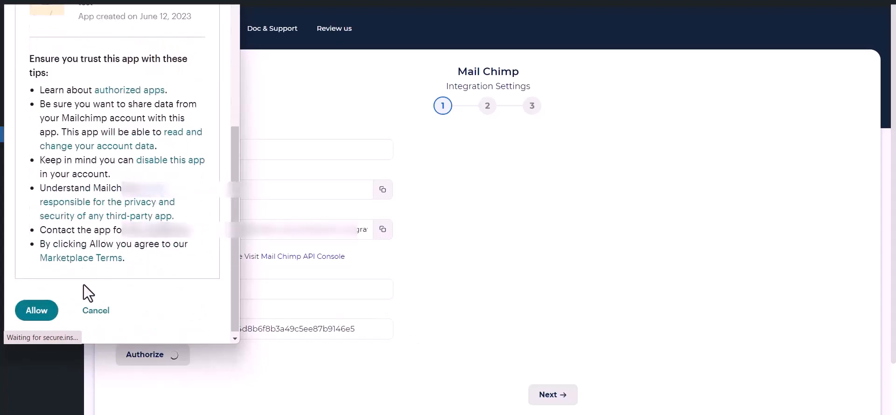
click(28, 307)
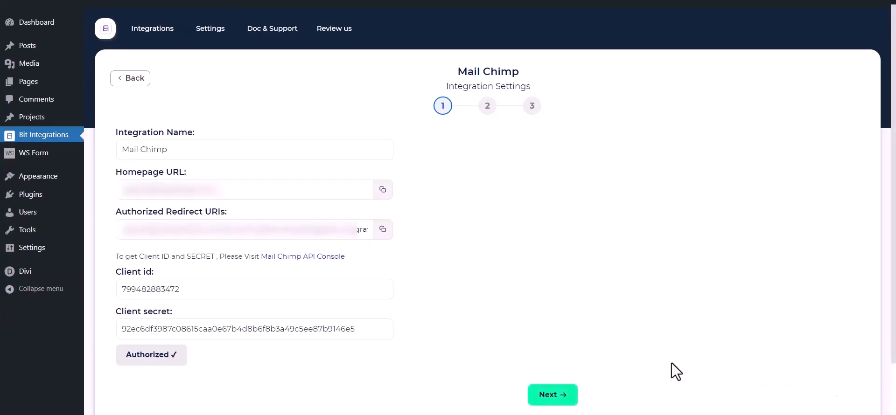
Step: Target the 'Bit Integrations' audience and add Tag - 1, Tag - 2 and Tag - 3
click(565, 395)
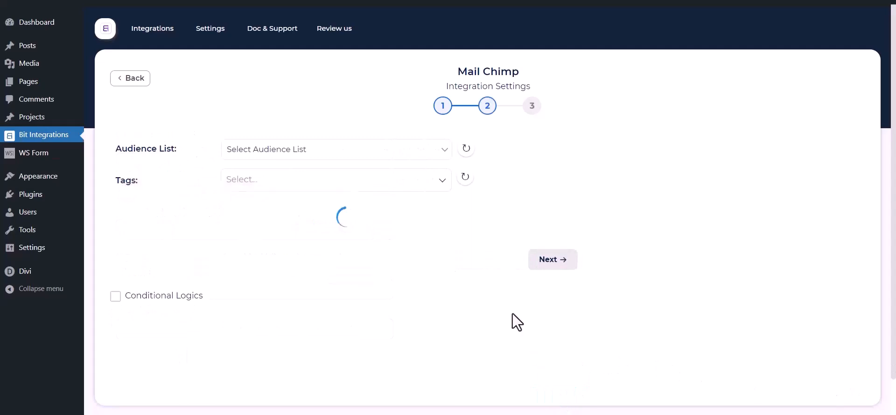
click(286, 149)
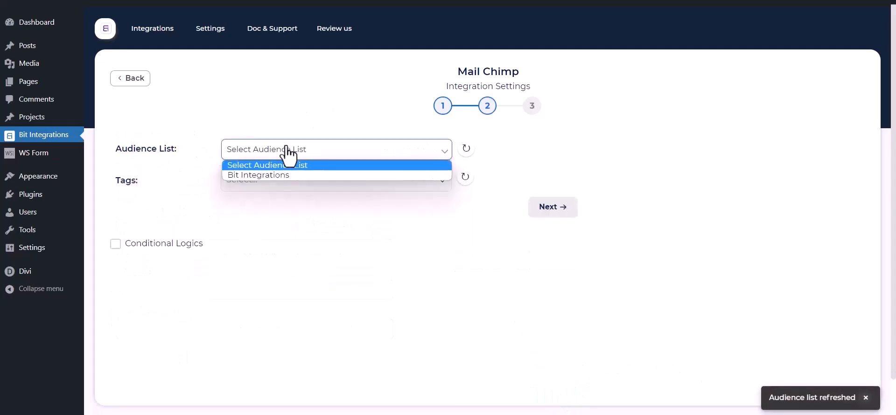
click(269, 177)
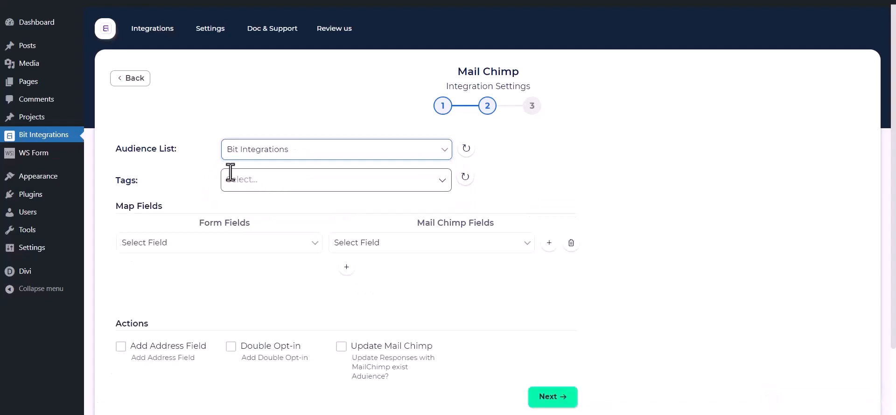
click(289, 179)
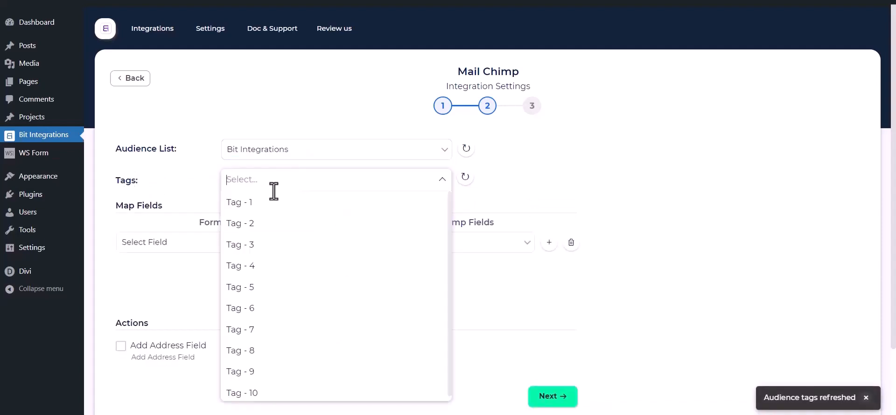
click(259, 205)
click(252, 225)
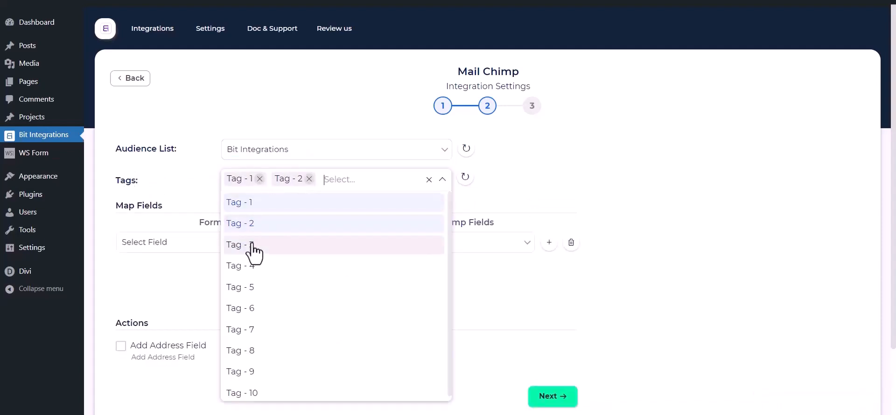
click(252, 246)
click(173, 175)
Step: Map First Name to First Name, Email to Email, and Phone to Phone Number
scroll(174, 176, down, 1)
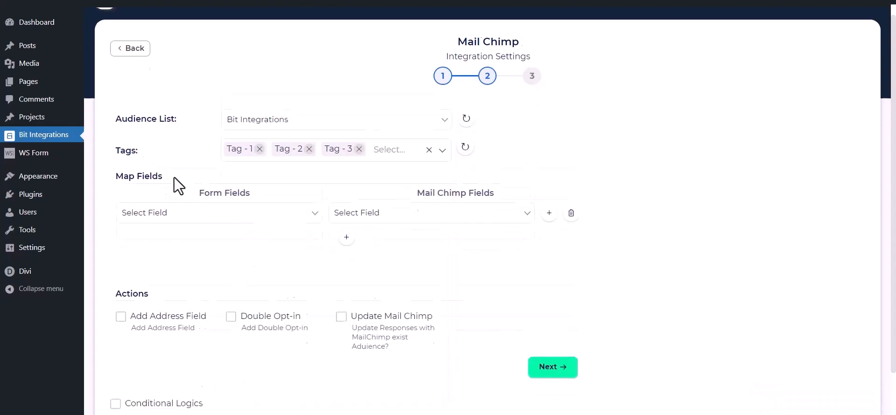
scroll(175, 177, down, 1)
click(197, 187)
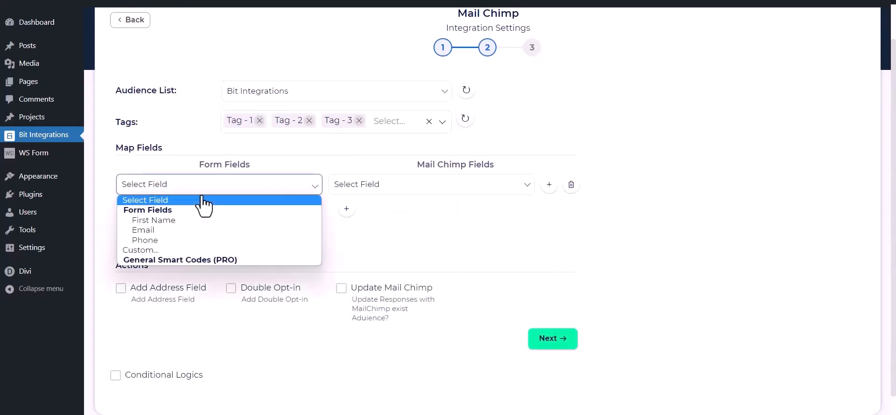
click(175, 223)
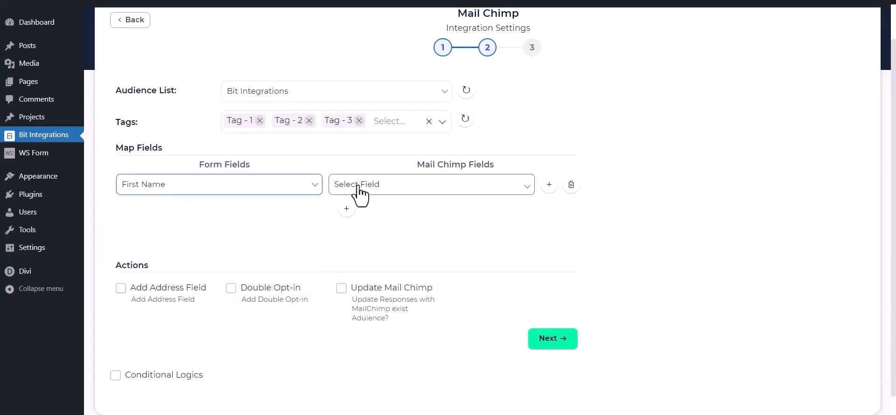
click(359, 187)
click(369, 222)
click(346, 208)
click(285, 211)
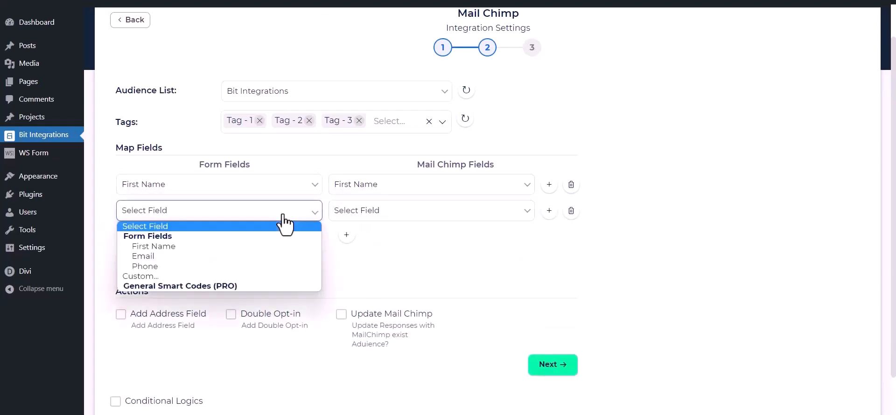
click(203, 259)
click(373, 211)
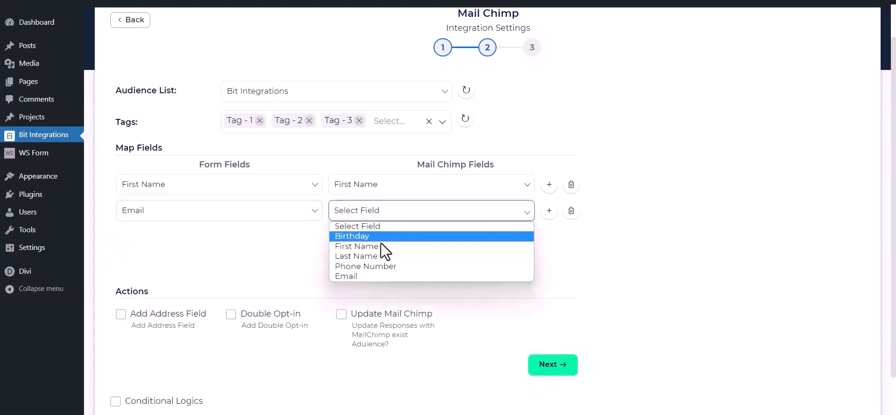
click(346, 276)
click(347, 234)
click(289, 238)
click(219, 291)
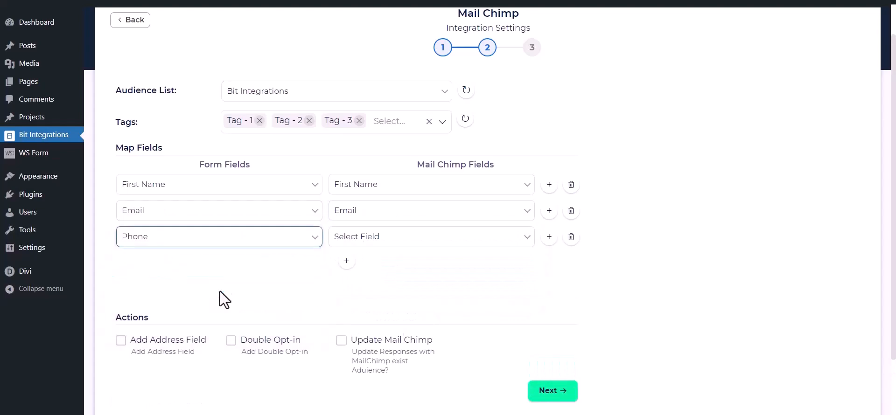
click(396, 237)
click(370, 294)
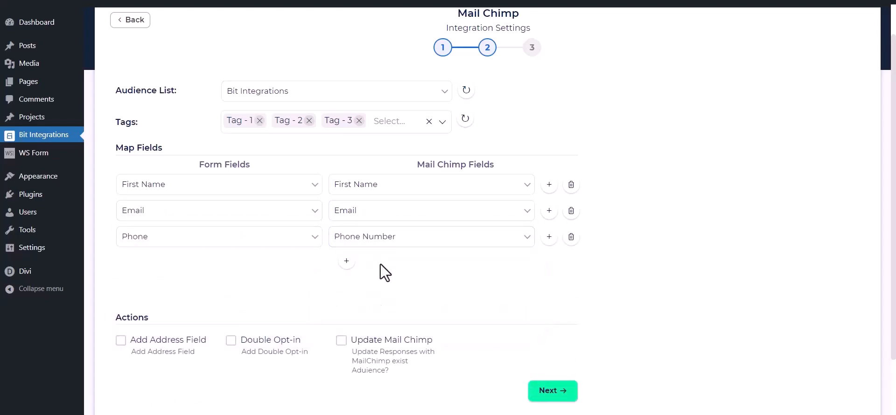
scroll(386, 261, down, 1)
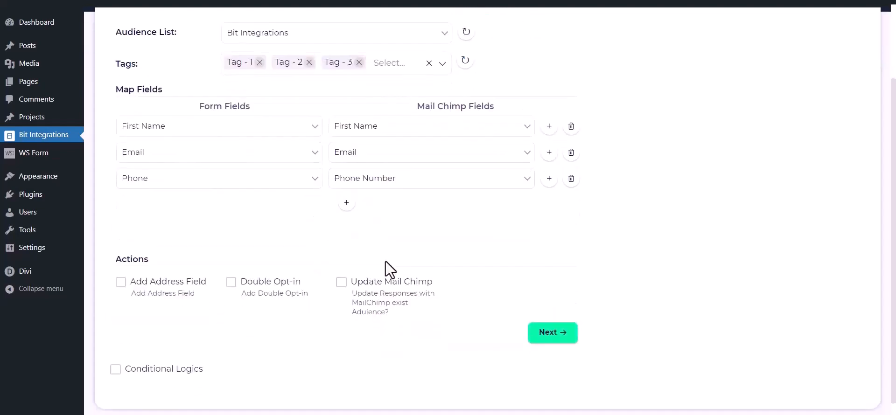
Step: Leave address mapping, double opt-in and updating existing contacts switched off
click(119, 285)
scroll(120, 295, down, 2)
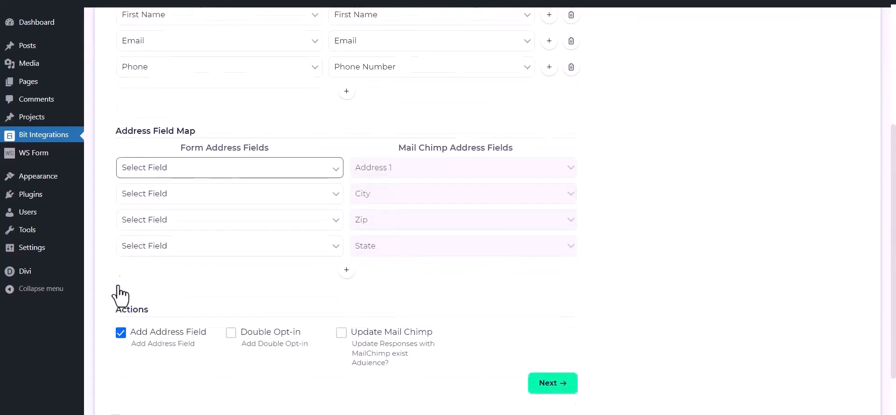
click(121, 332)
click(230, 256)
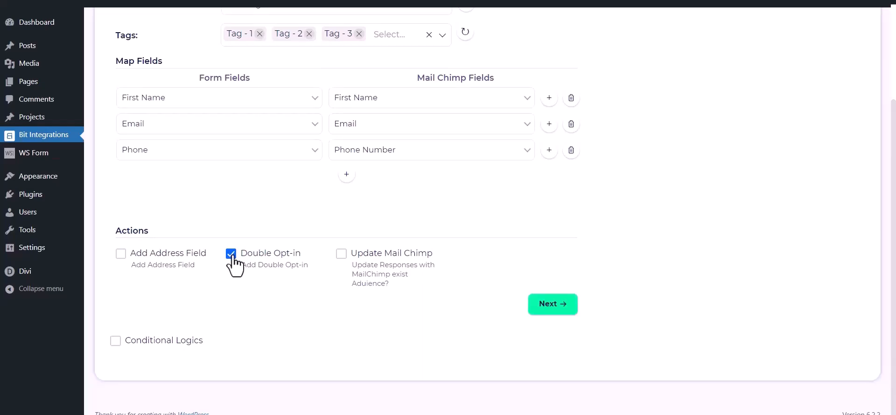
click(231, 254)
click(341, 254)
click(341, 255)
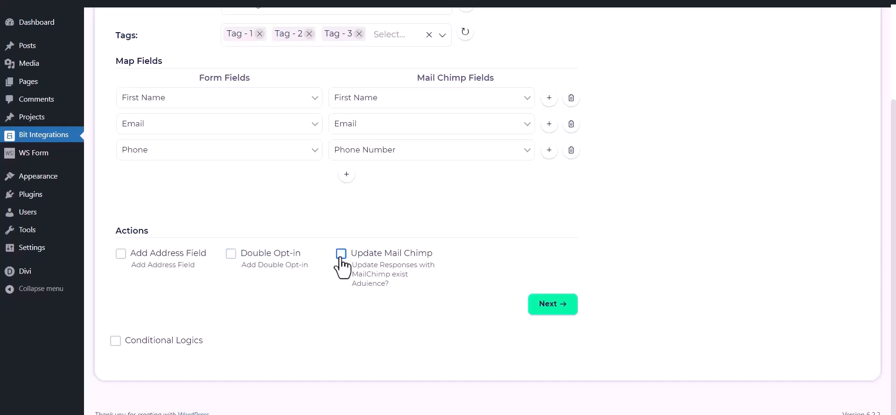
Step: Leave conditional logic off, proceed to the final step and Finish & Save the integration
click(115, 341)
scroll(119, 355, down, 1)
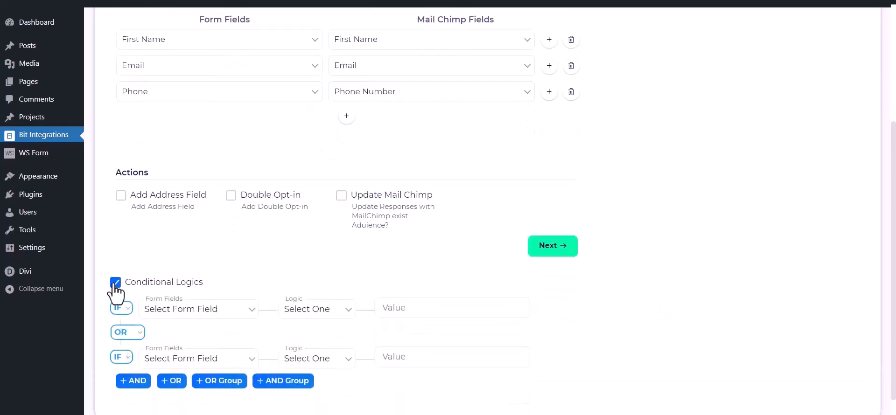
click(114, 282)
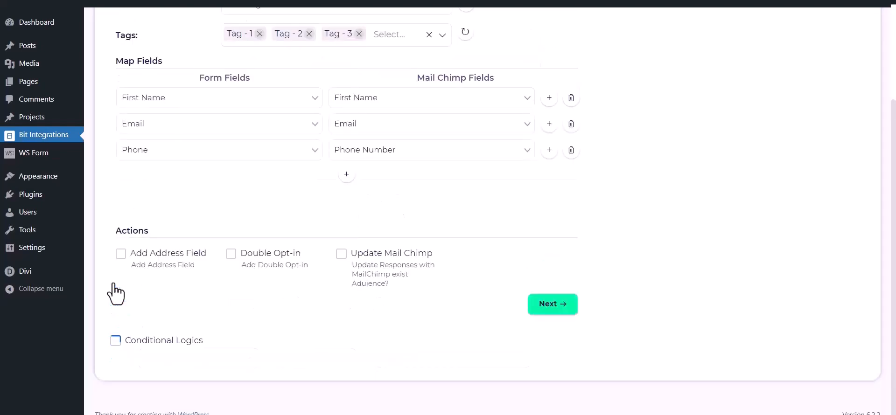
click(562, 305)
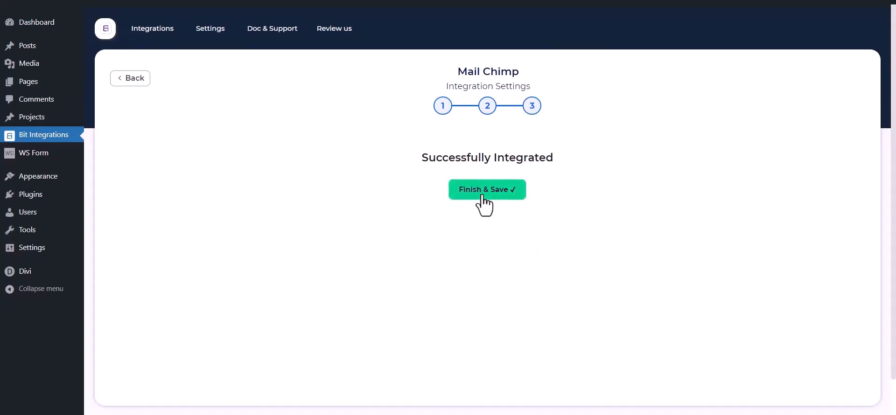
click(483, 196)
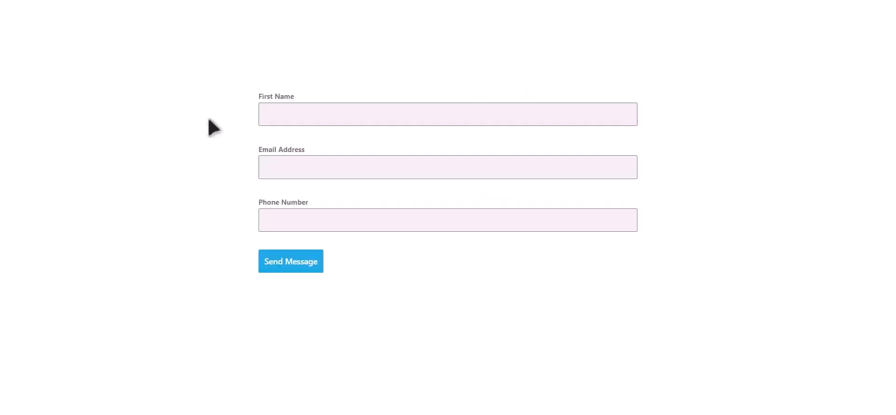
Step: Fill the test form with a name, an e-mail address and a phone number, then submit it
click(434, 108)
text(Bit Integrations)
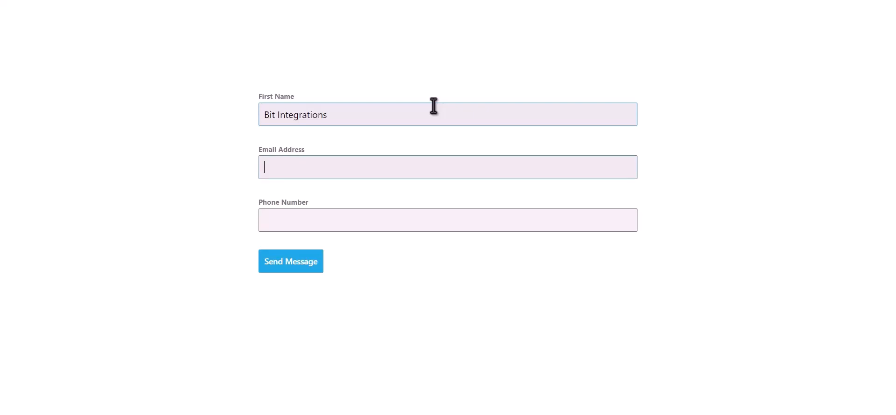
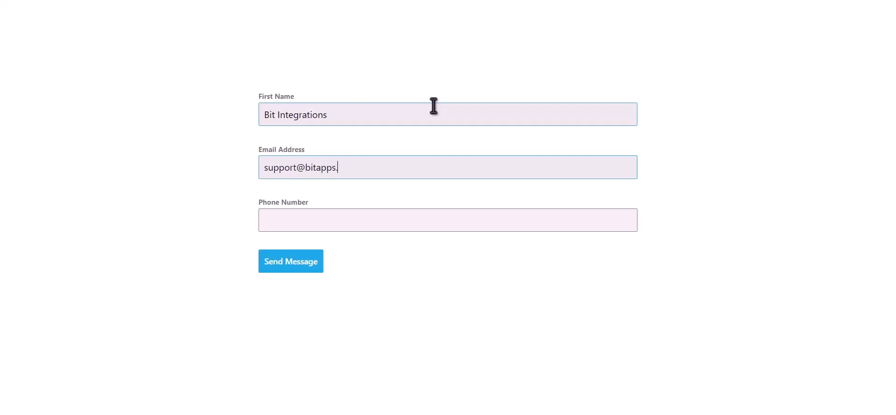
key(Tab)
text(44455)
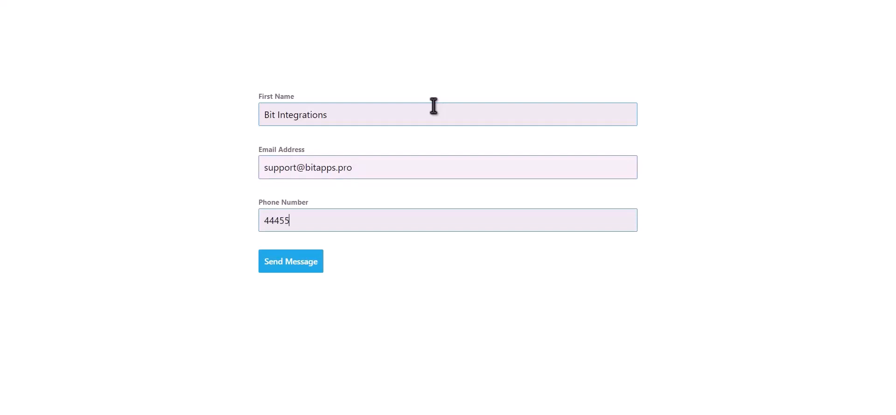
text(5666)
click(294, 267)
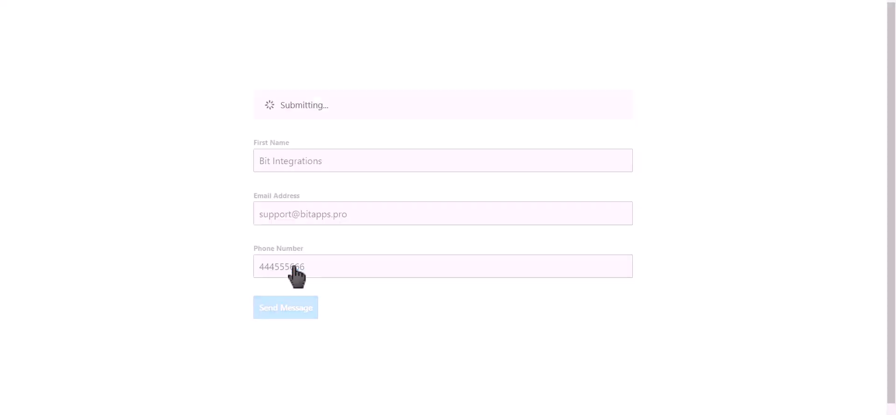